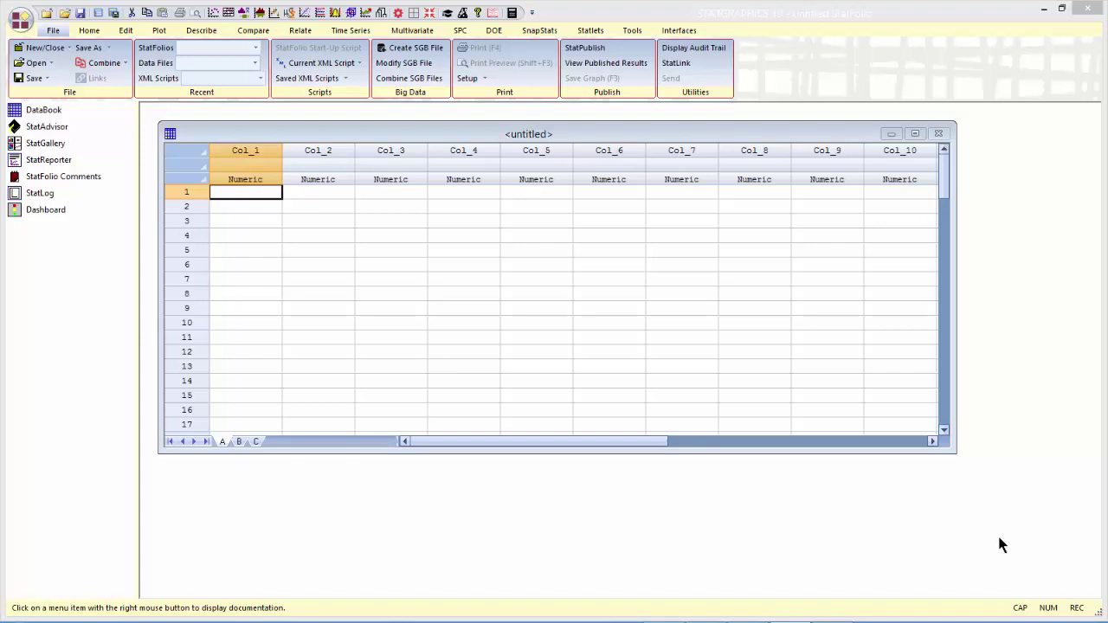
Step: Launch the Experimental Design Wizard and rename the first response variable to Y
{"action": "left_click", "coordinate": [494, 31]}
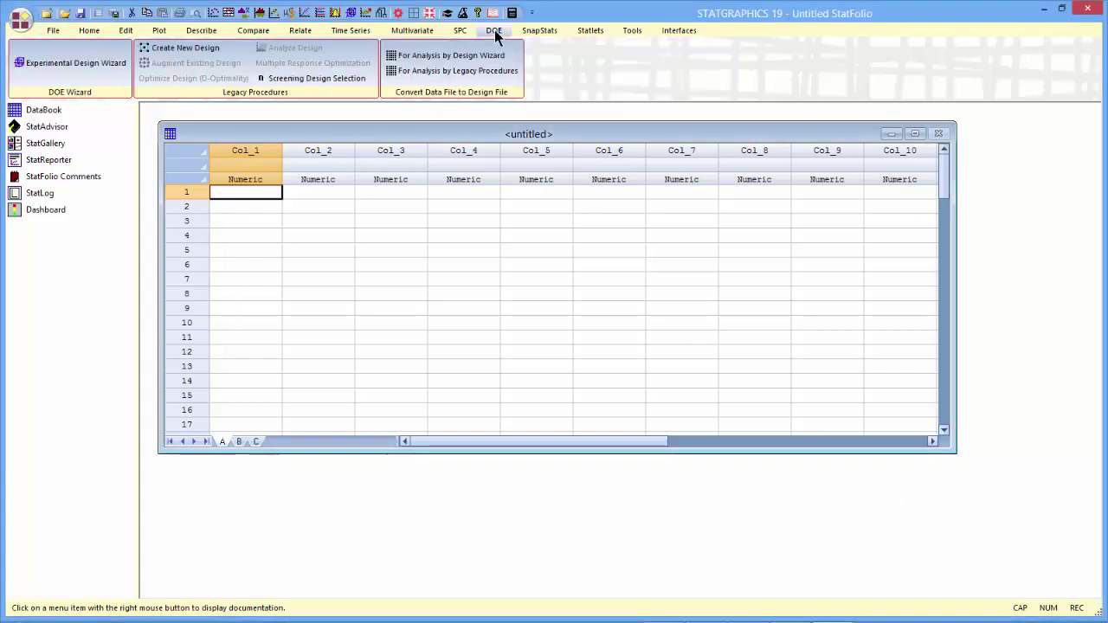
{"action": "left_click", "coordinate": [87, 67]}
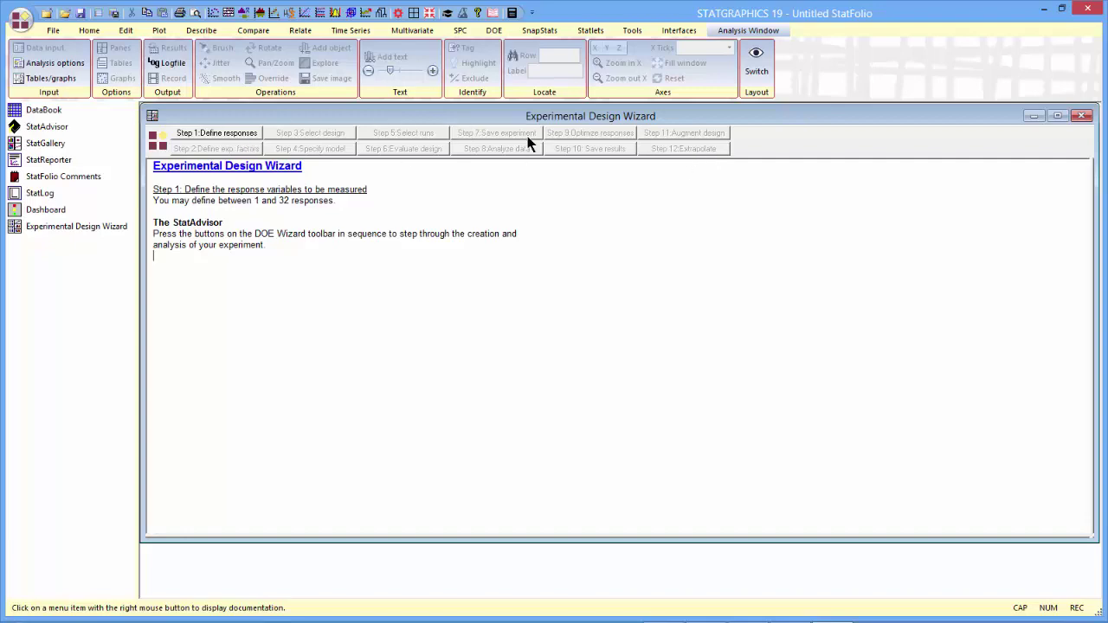
{"action": "left_click", "coordinate": [216, 132]}
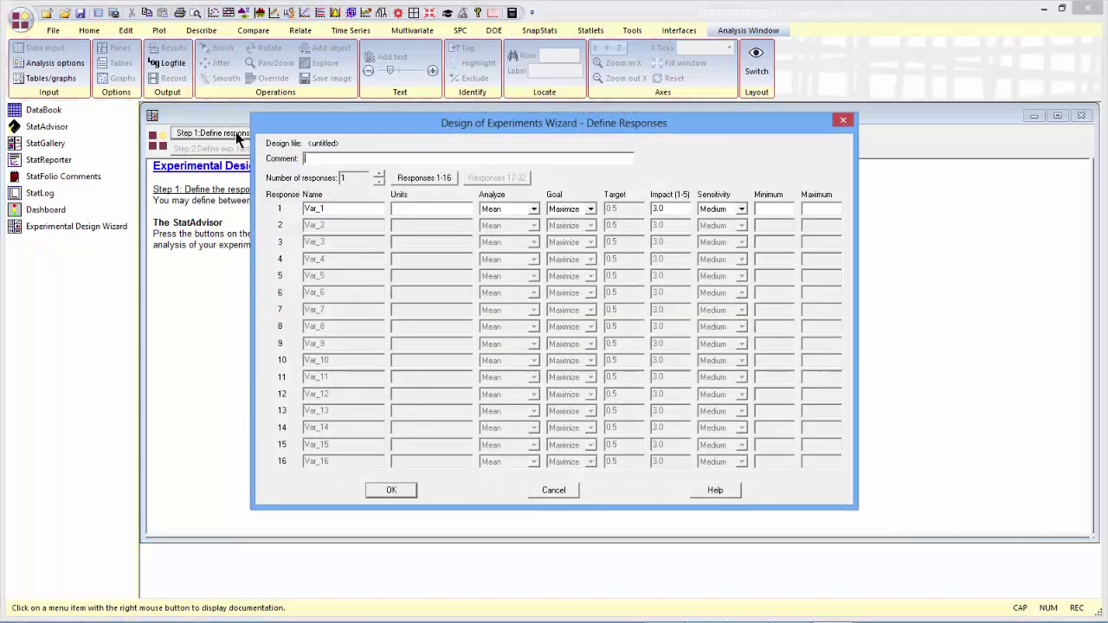
{"action": "left_click_drag", "start_coordinate": [331, 208], "coordinate": [279, 208]}
{"action": "type", "text": "Y"}
{"action": "left_click", "coordinate": [401, 485]}
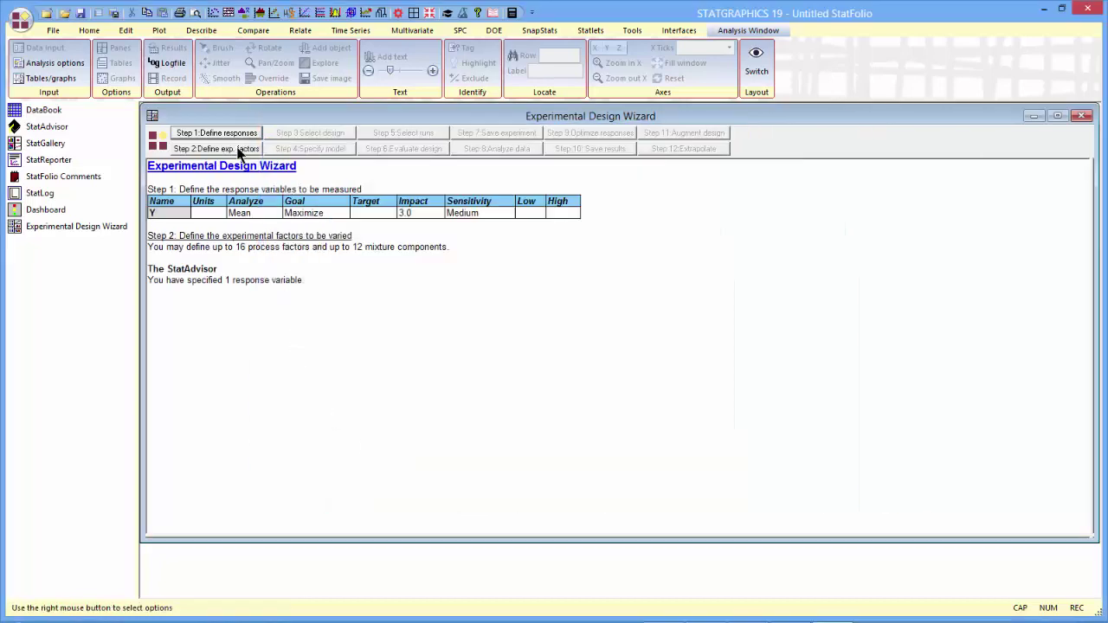
Step: Set the number of process factors to 6, giving Factor_A to Factor_F ranging -1.0 to 1.0
{"action": "left_click", "coordinate": [237, 149]}
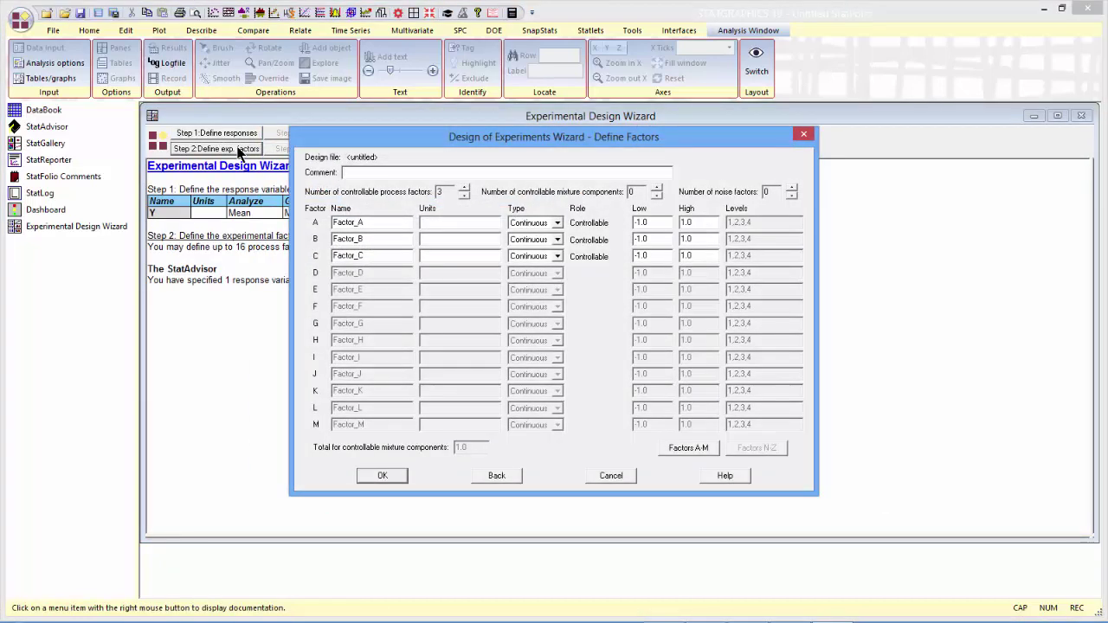
{"action": "left_click", "coordinate": [464, 187]}
{"action": "left_click", "coordinate": [464, 186]}
{"action": "left_click", "coordinate": [463, 186]}
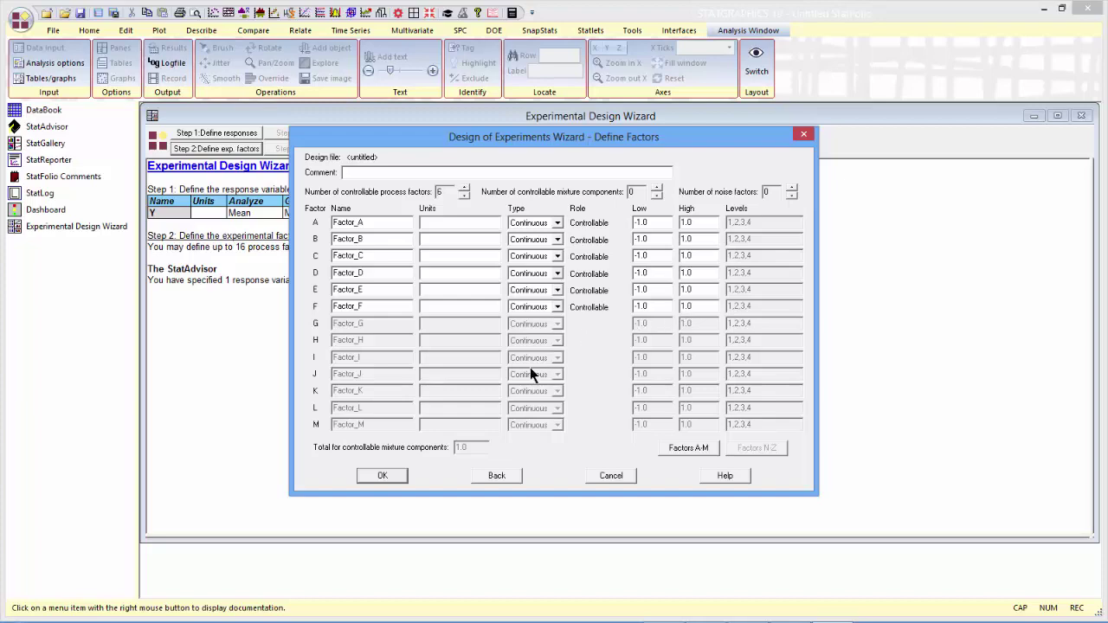
{"action": "left_click", "coordinate": [383, 476]}
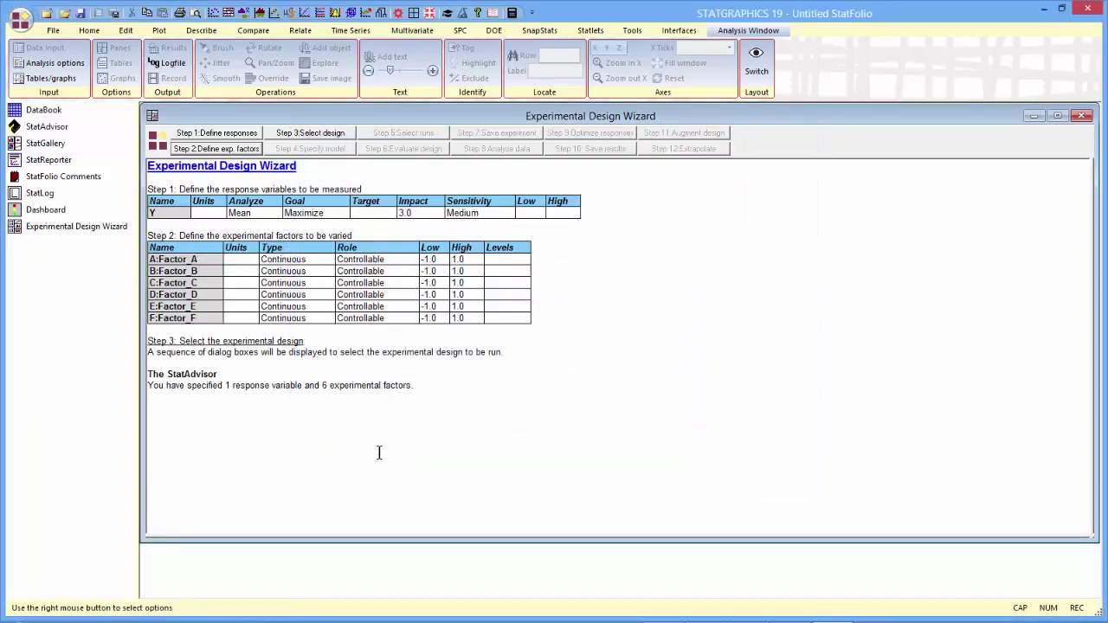
Step: Choose the Computer Generated design class for the process factors
{"action": "left_click", "coordinate": [294, 133]}
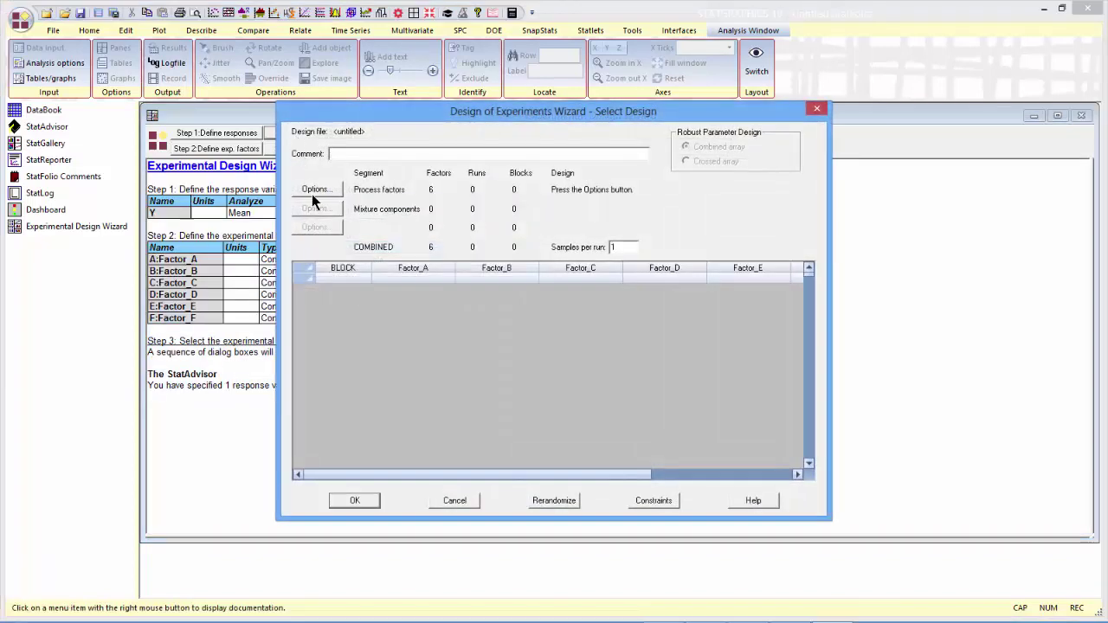
{"action": "left_click", "coordinate": [314, 190]}
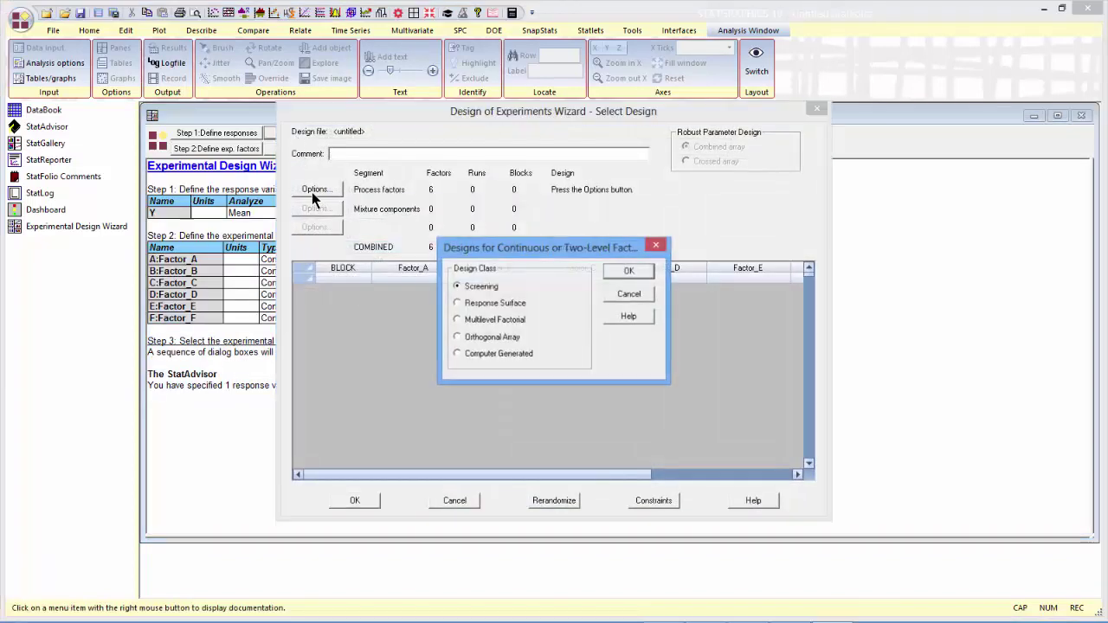
{"action": "left_click", "coordinate": [473, 356]}
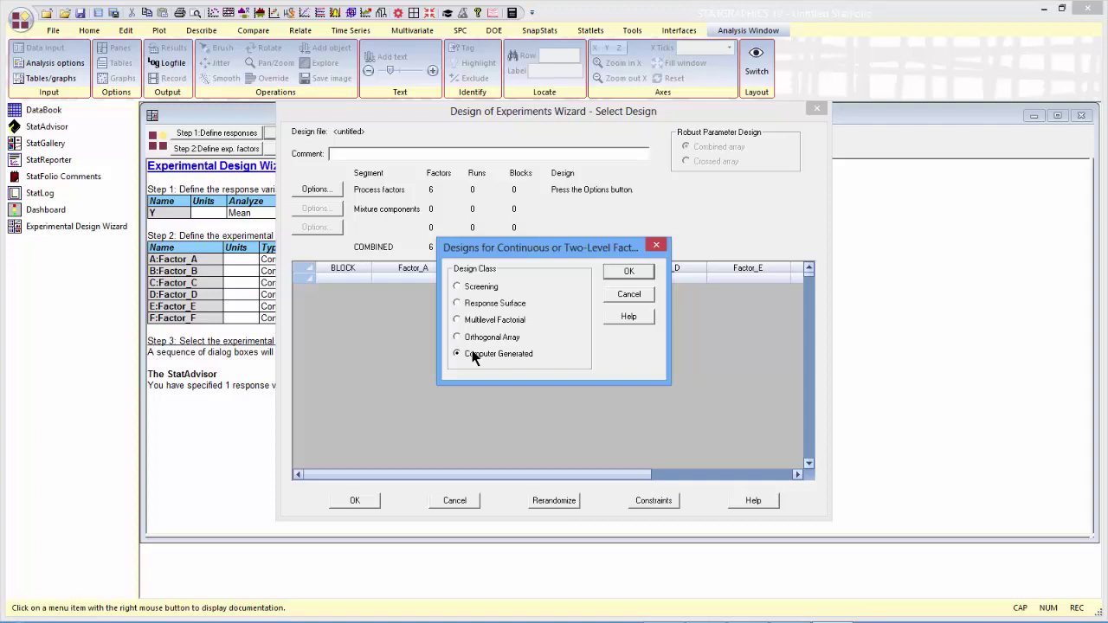
{"action": "left_click", "coordinate": [611, 270]}
{"action": "left_click", "coordinate": [364, 499]}
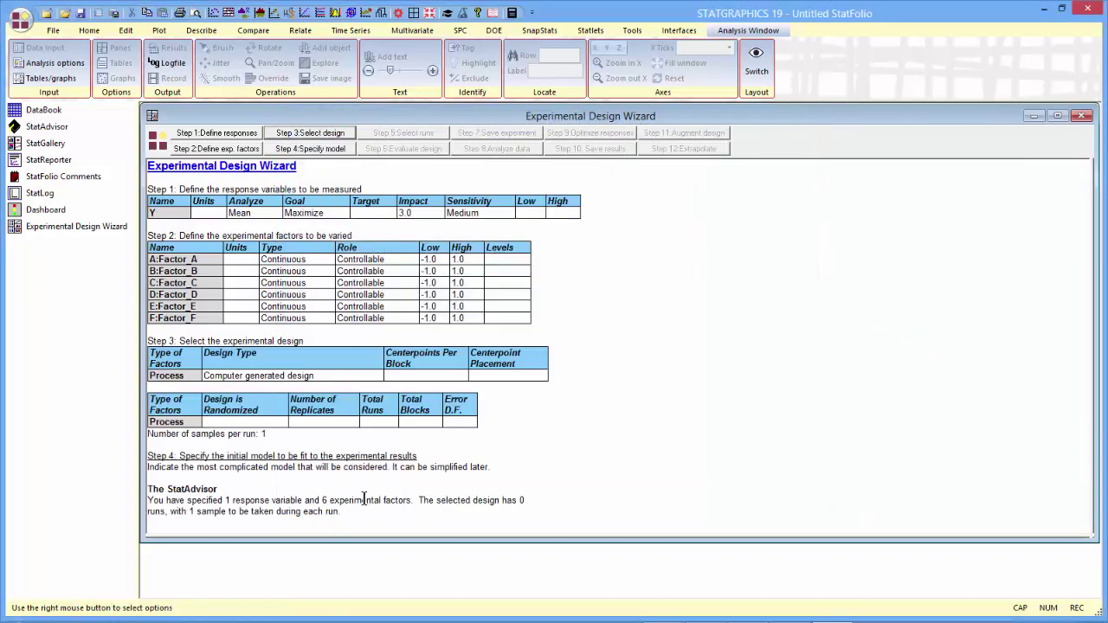
Step: Specify a Linear (Main Effects) model with 7 coefficients
{"action": "left_click", "coordinate": [315, 149]}
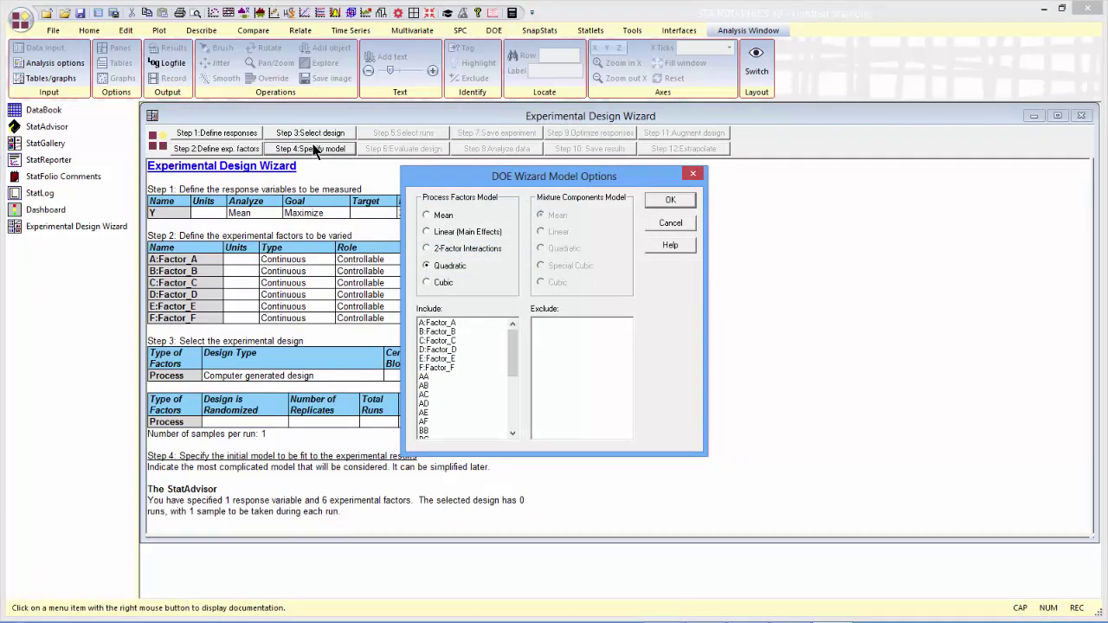
{"action": "left_click", "coordinate": [432, 234]}
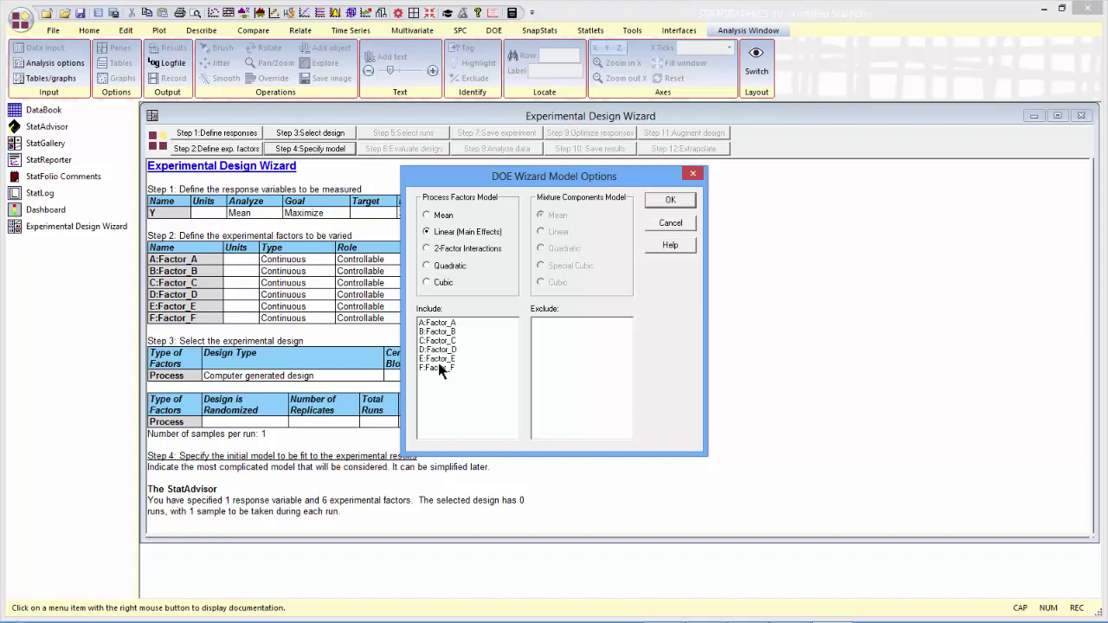
{"action": "left_click", "coordinate": [668, 201]}
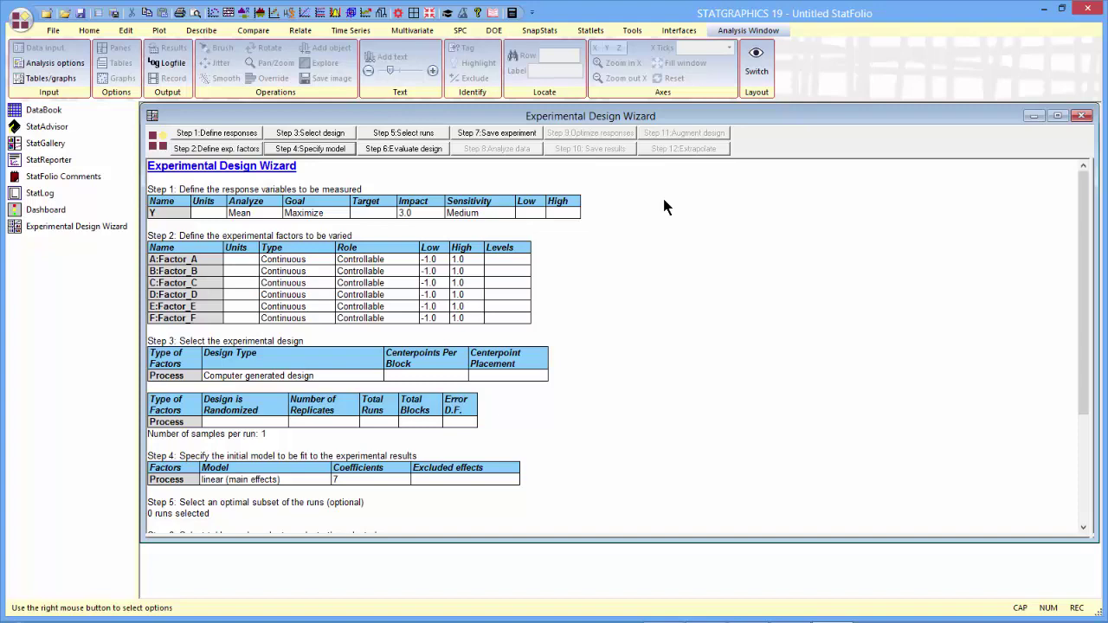
Step: Generate and accept a 12-base-run design optimized for D-efficiency
{"action": "left_click", "coordinate": [412, 136]}
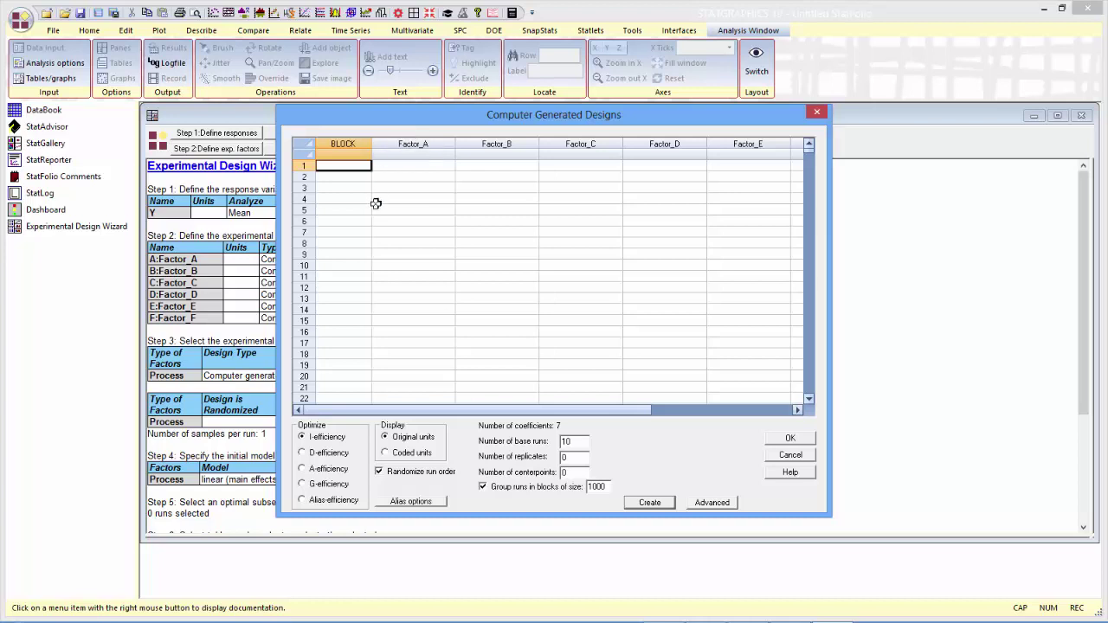
{"action": "left_click", "coordinate": [309, 457]}
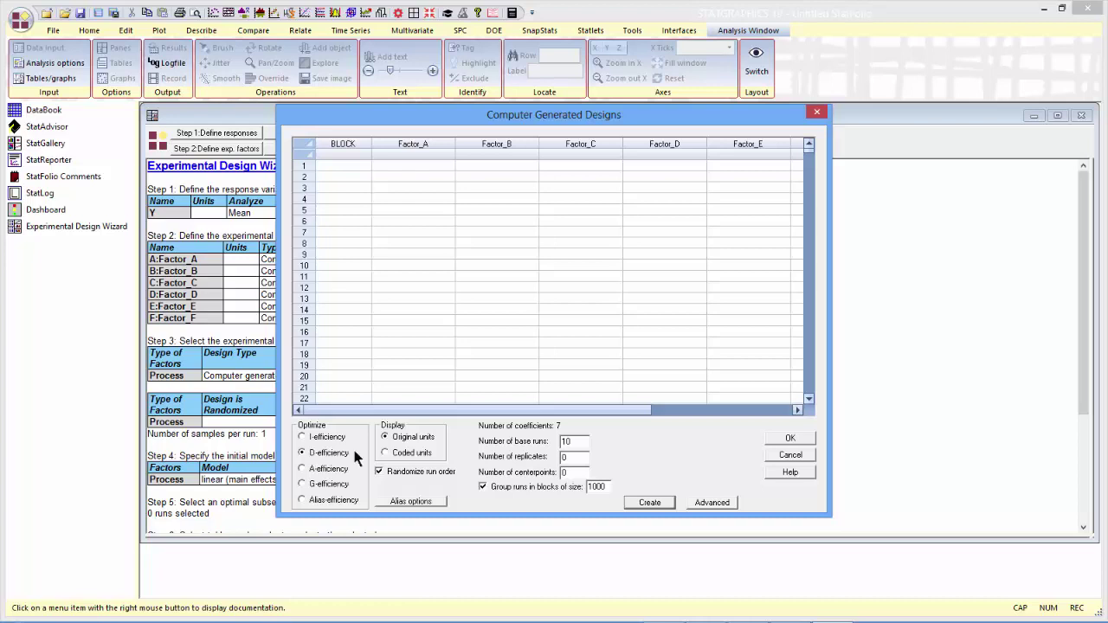
{"action": "left_click", "coordinate": [567, 441]}
{"action": "double_click", "coordinate": [567, 441]}
{"action": "type", "text": "12"}
{"action": "left_click", "coordinate": [649, 502]}
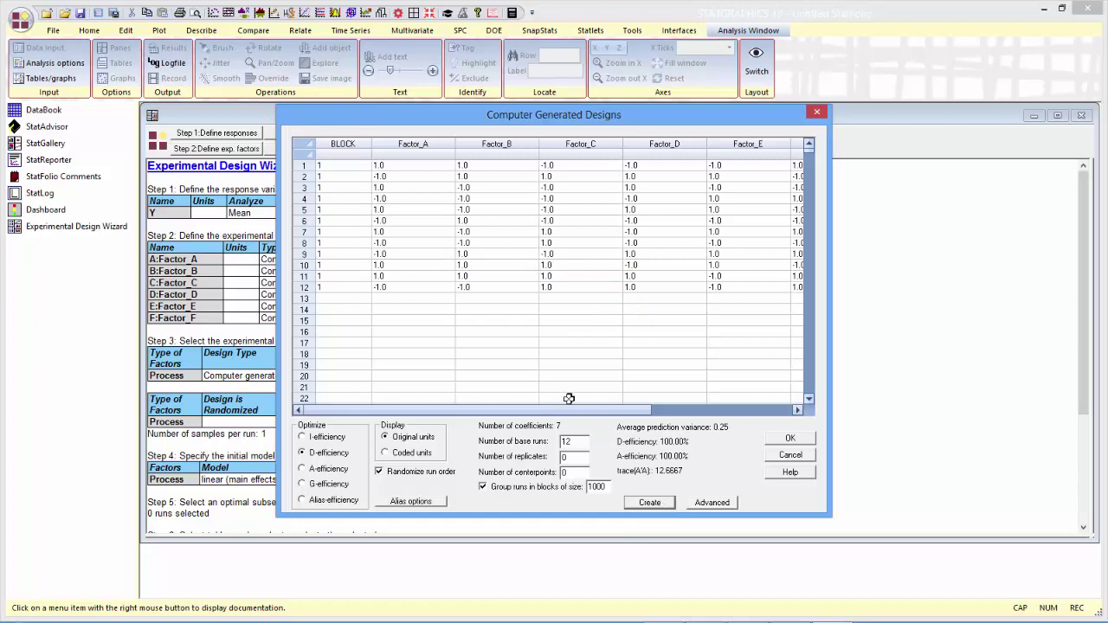
{"action": "left_click_drag", "start_coordinate": [568, 407], "coordinate": [684, 407]}
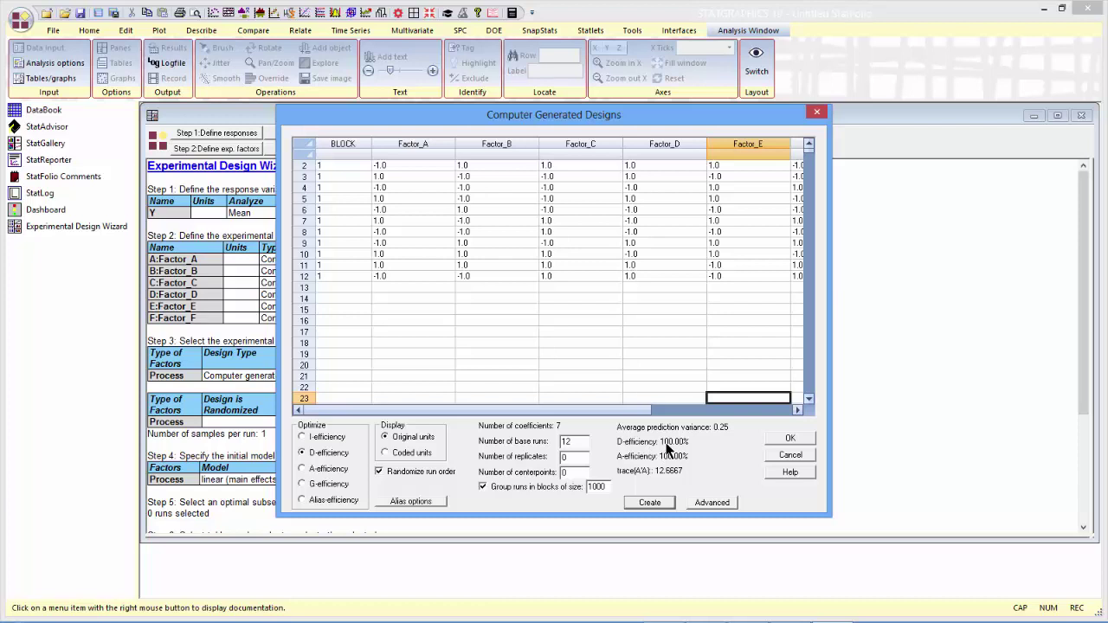
{"action": "left_click", "coordinate": [780, 442]}
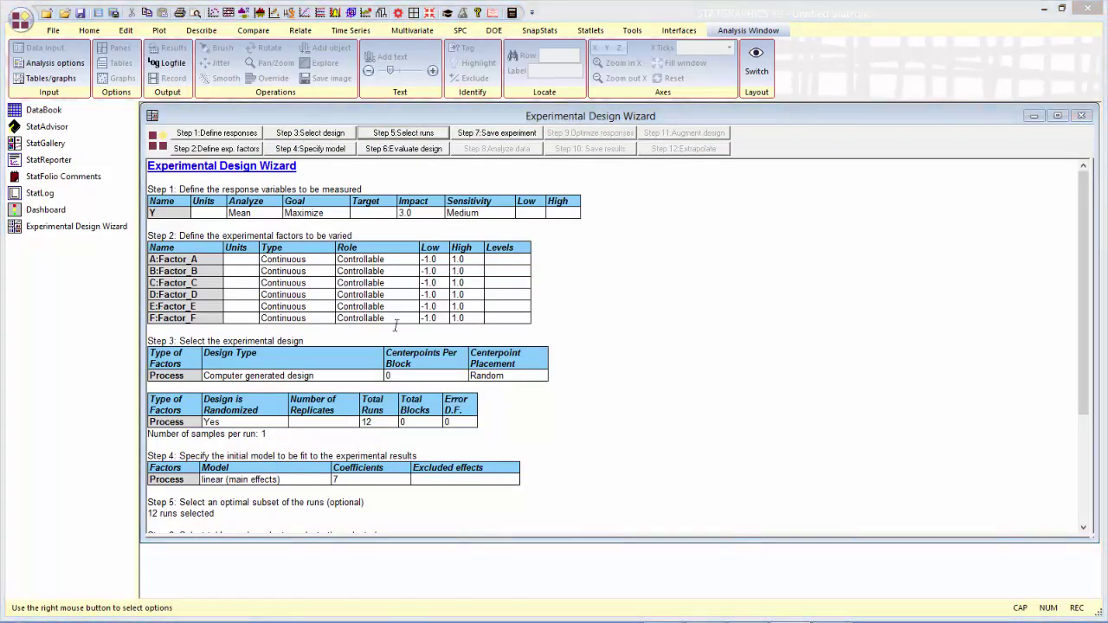
{"action": "left_click", "coordinate": [42, 112]}
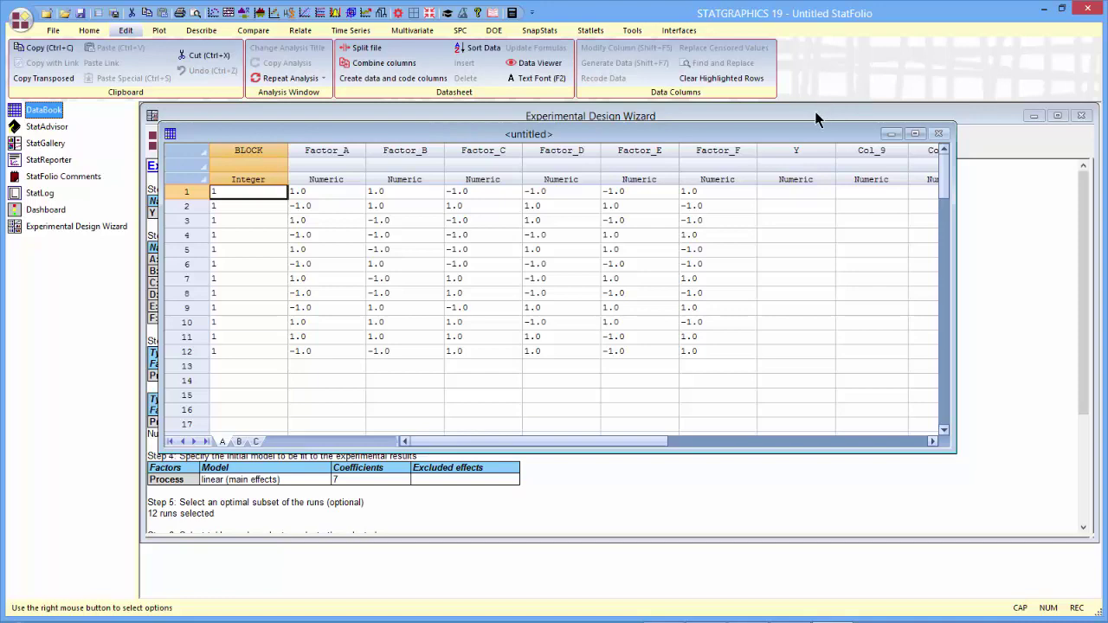
{"action": "left_click", "coordinate": [816, 119]}
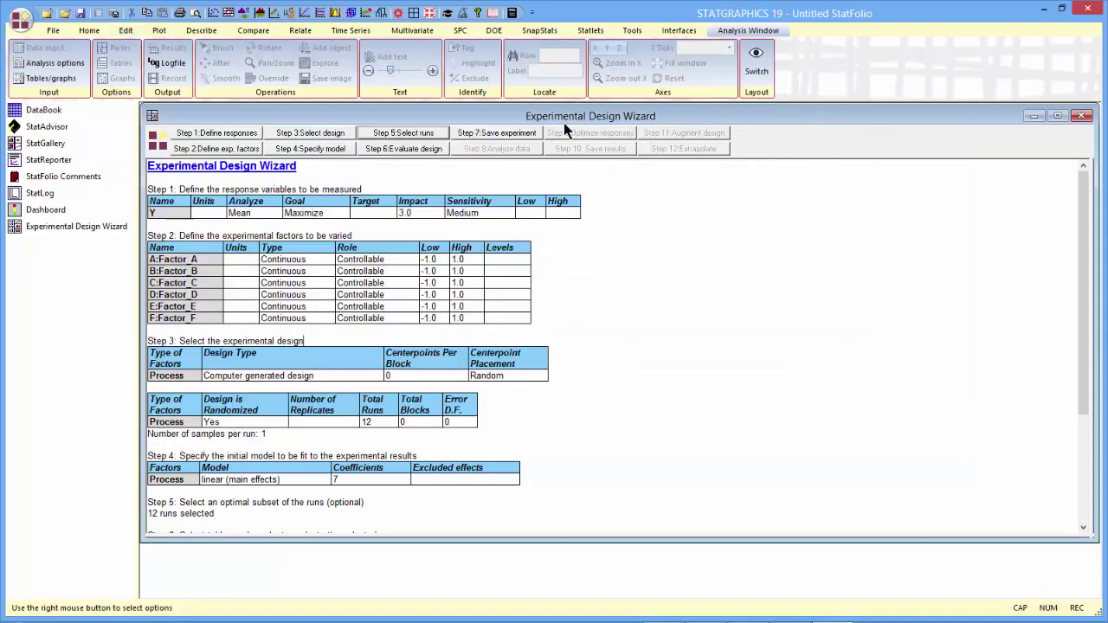
Step: Add the Correlation Matrix to the design evaluation and maximize its pane
{"action": "left_click", "coordinate": [399, 149]}
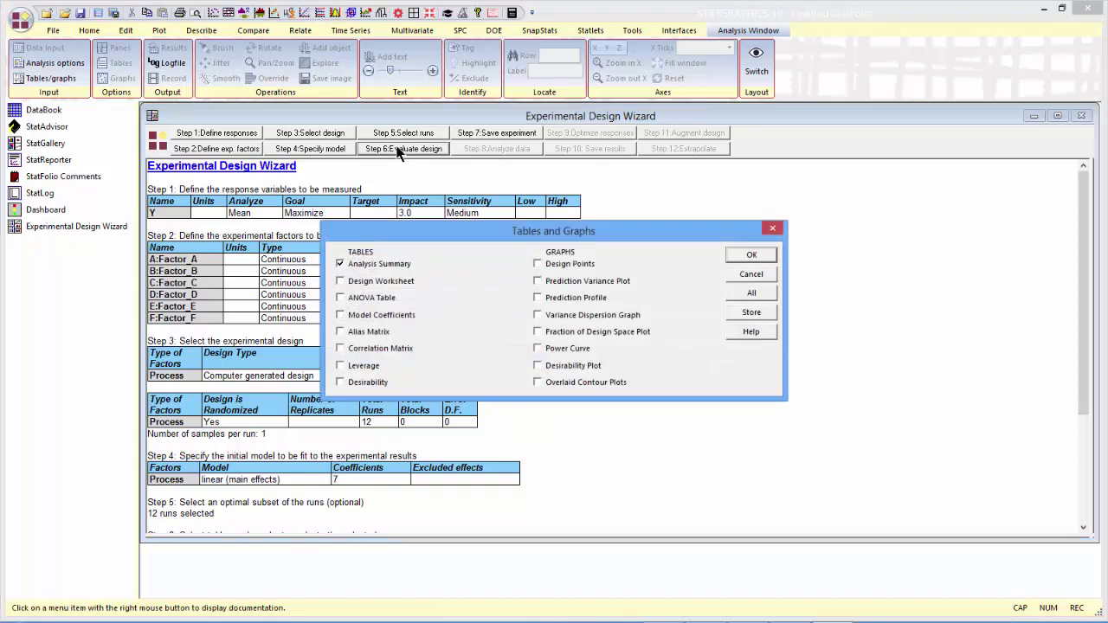
{"action": "left_click", "coordinate": [370, 348]}
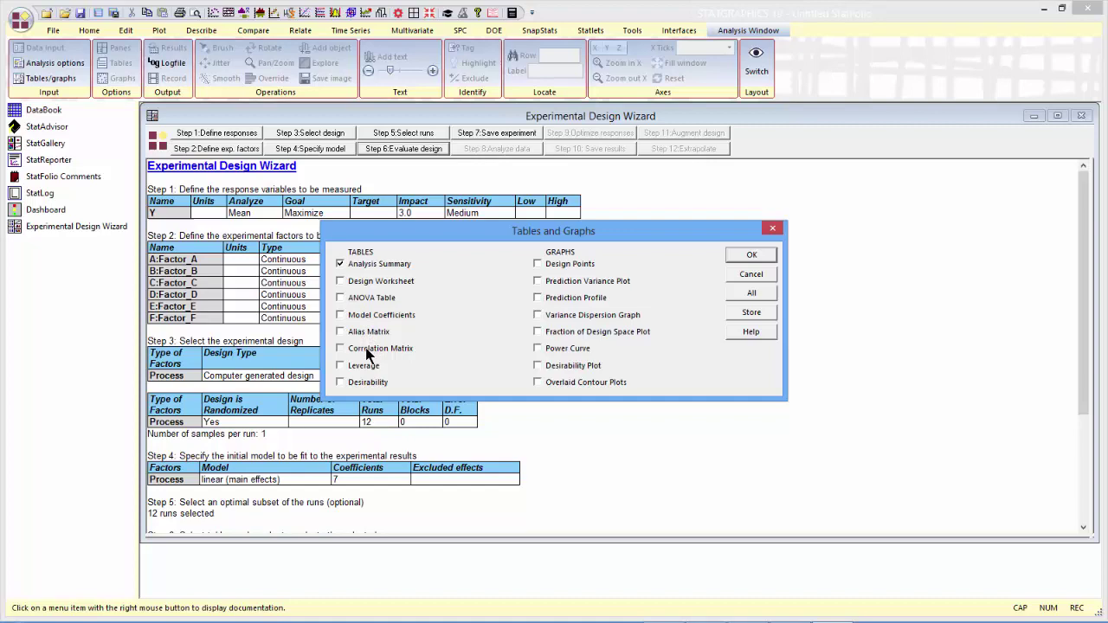
{"action": "left_click", "coordinate": [736, 253]}
{"action": "double_click", "coordinate": [542, 390]}
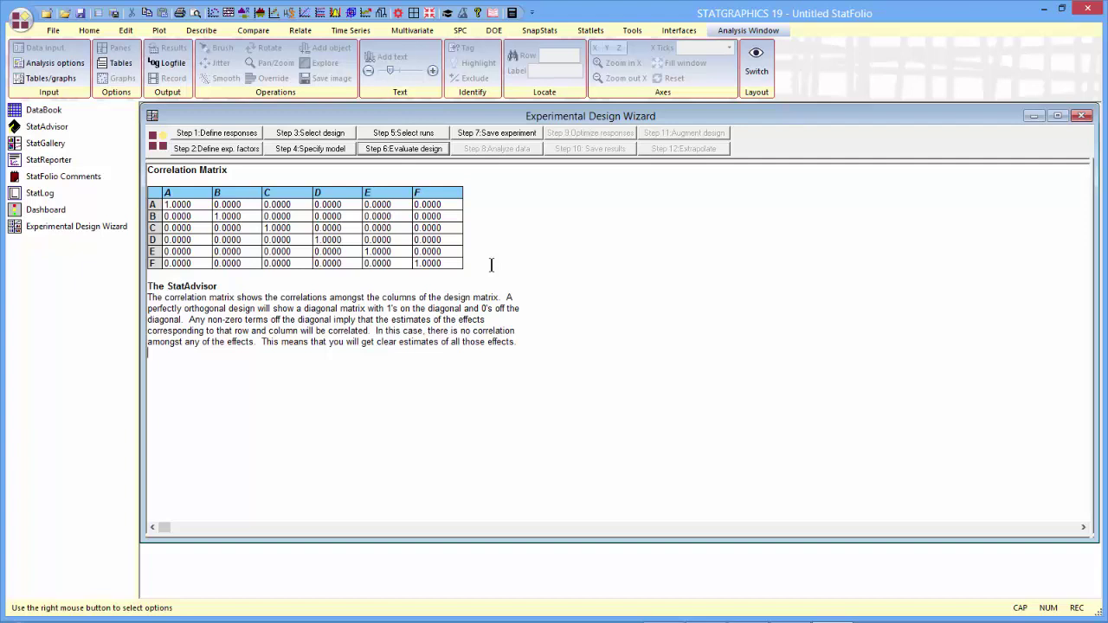
Step: Add the Alias Matrix to the evaluation output and maximize its pane
{"action": "left_click", "coordinate": [406, 149]}
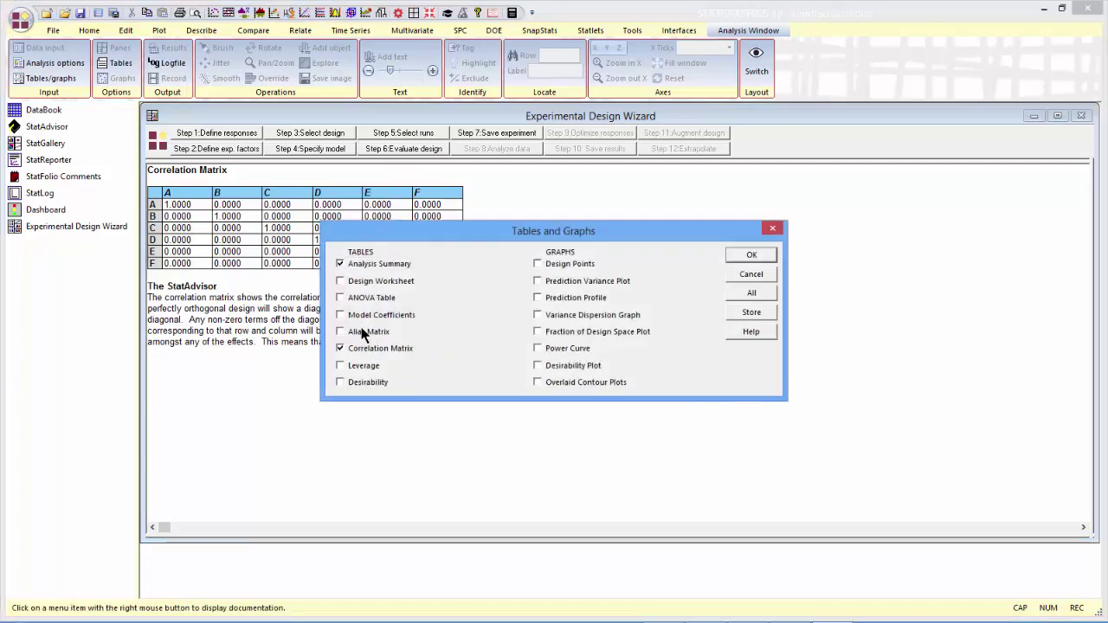
{"action": "left_click", "coordinate": [750, 256]}
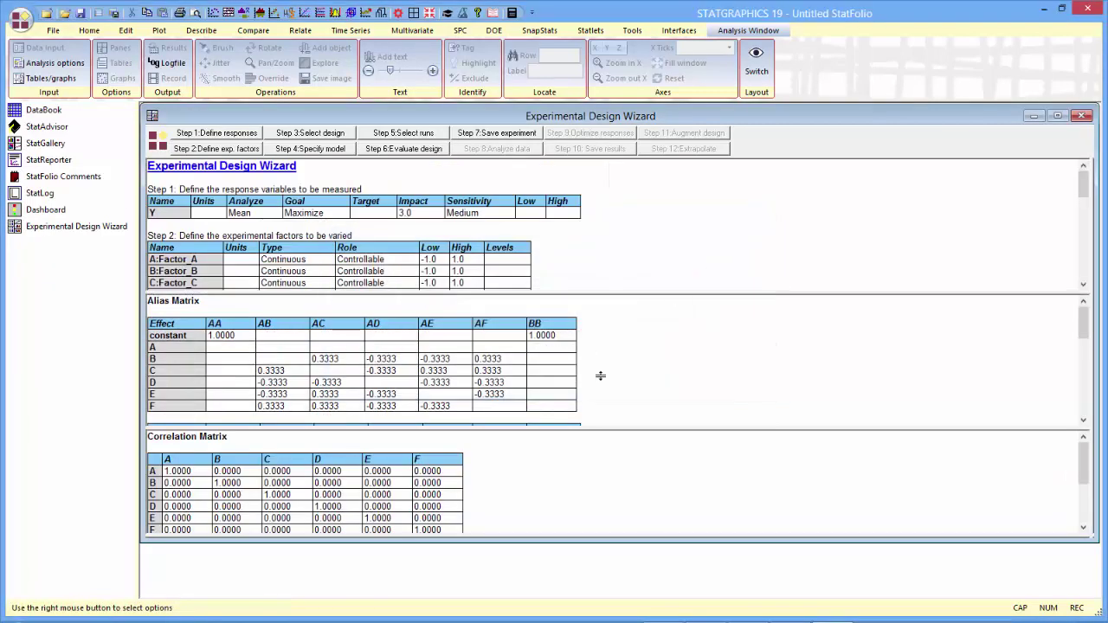
{"action": "double_click", "coordinate": [600, 376]}
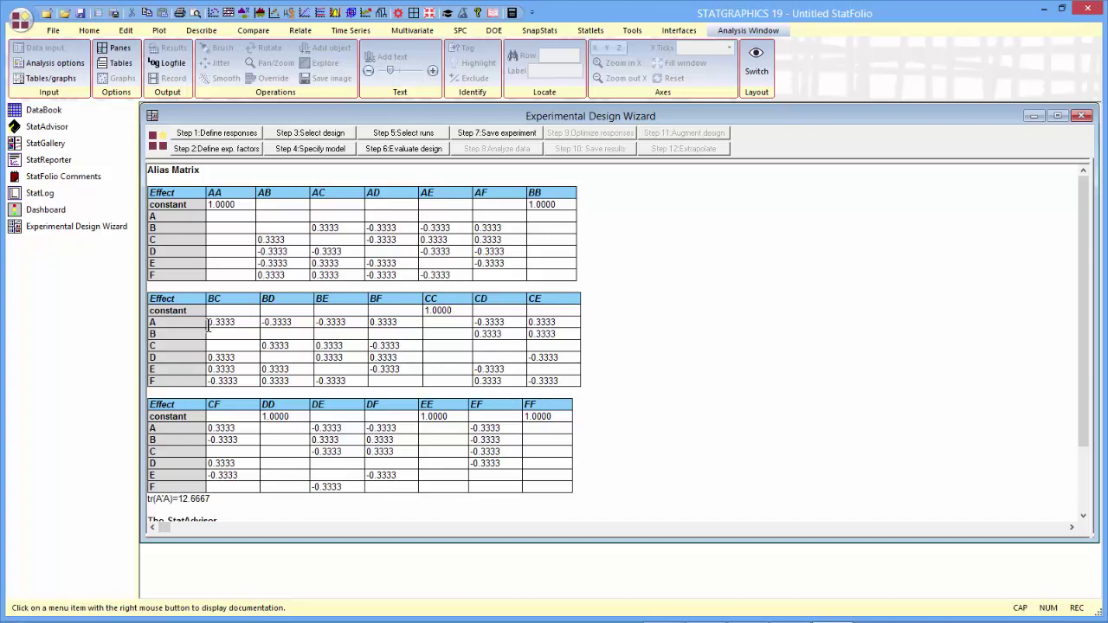
{"action": "left_click_drag", "start_coordinate": [207, 325], "coordinate": [382, 326]}
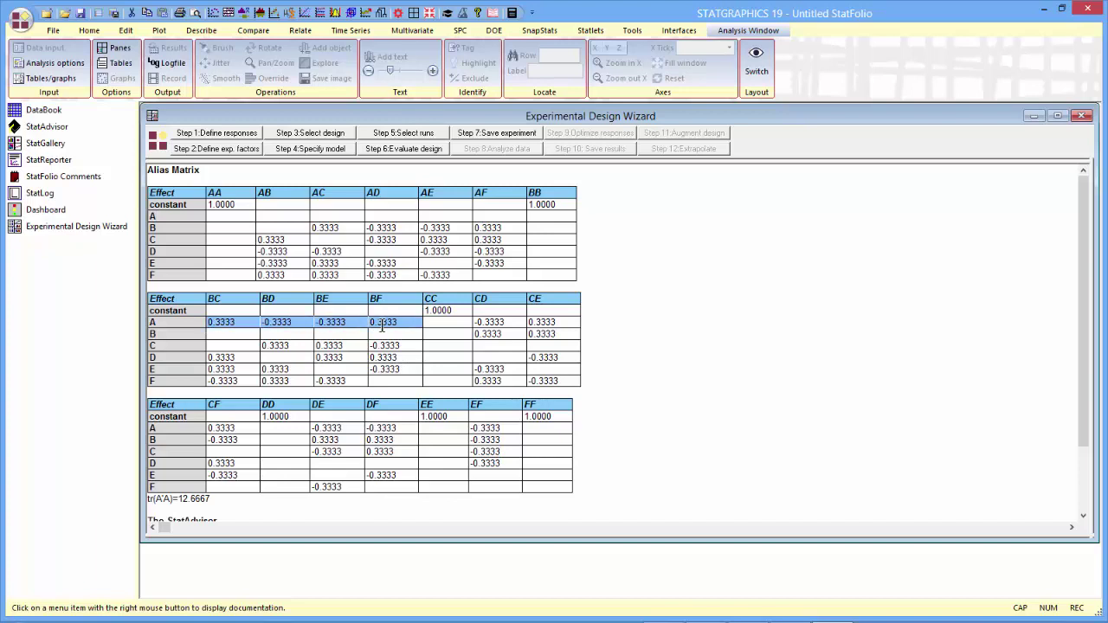
{"action": "left_click", "coordinate": [477, 324]}
{"action": "left_click_drag", "start_coordinate": [477, 324], "coordinate": [545, 325]}
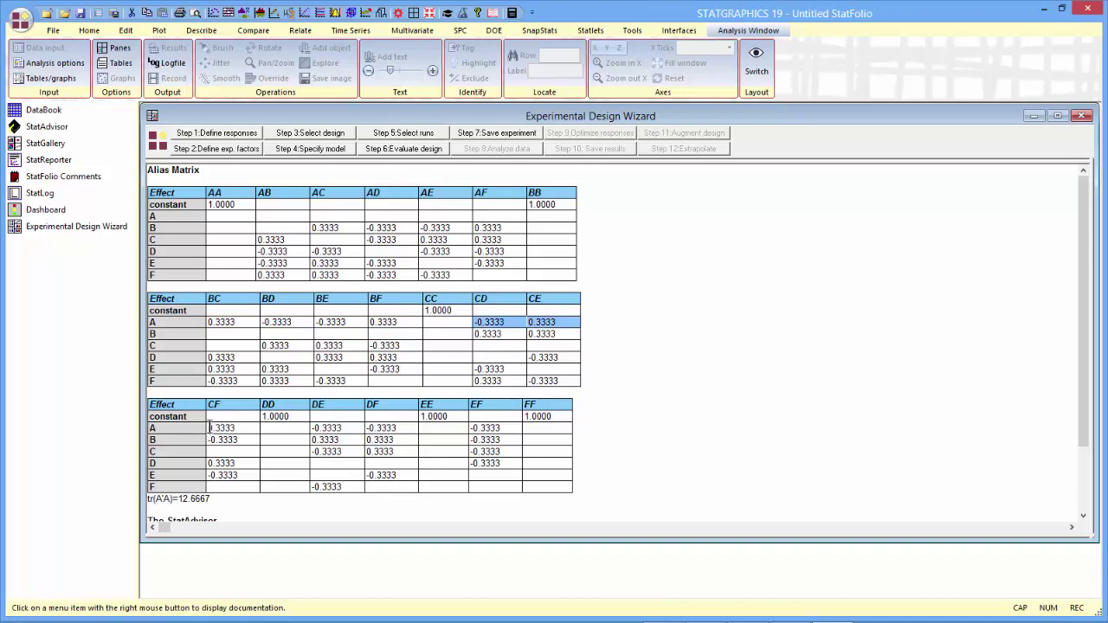
{"action": "left_click_drag", "start_coordinate": [210, 427], "coordinate": [457, 431]}
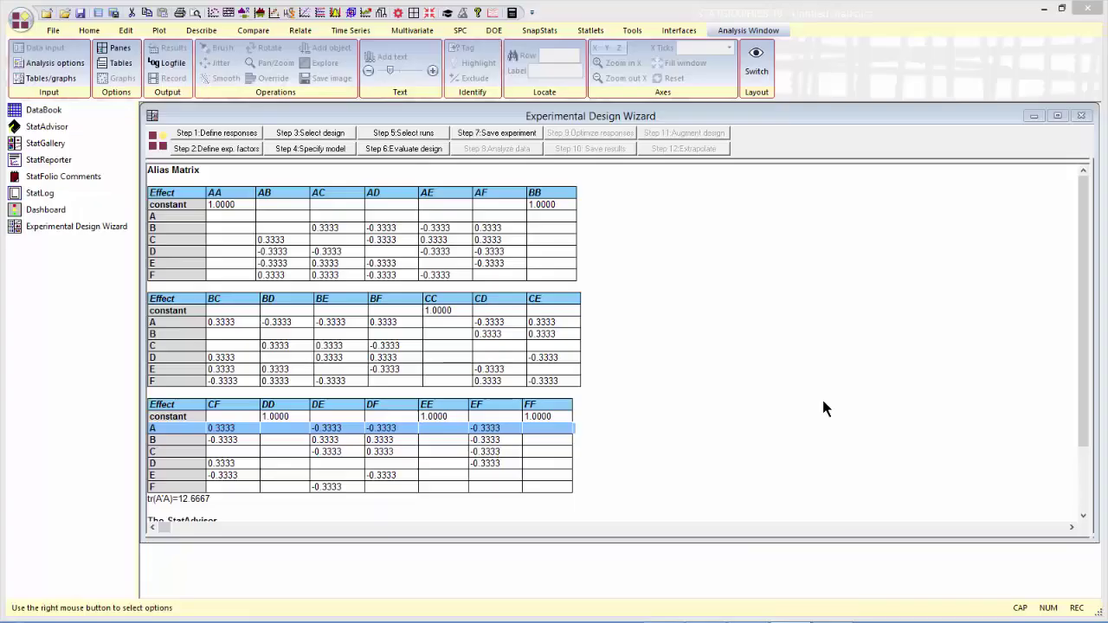
Step: Switch the run optimization criterion to Alias-efficiency and bring up its alias options
{"action": "left_click", "coordinate": [397, 133]}
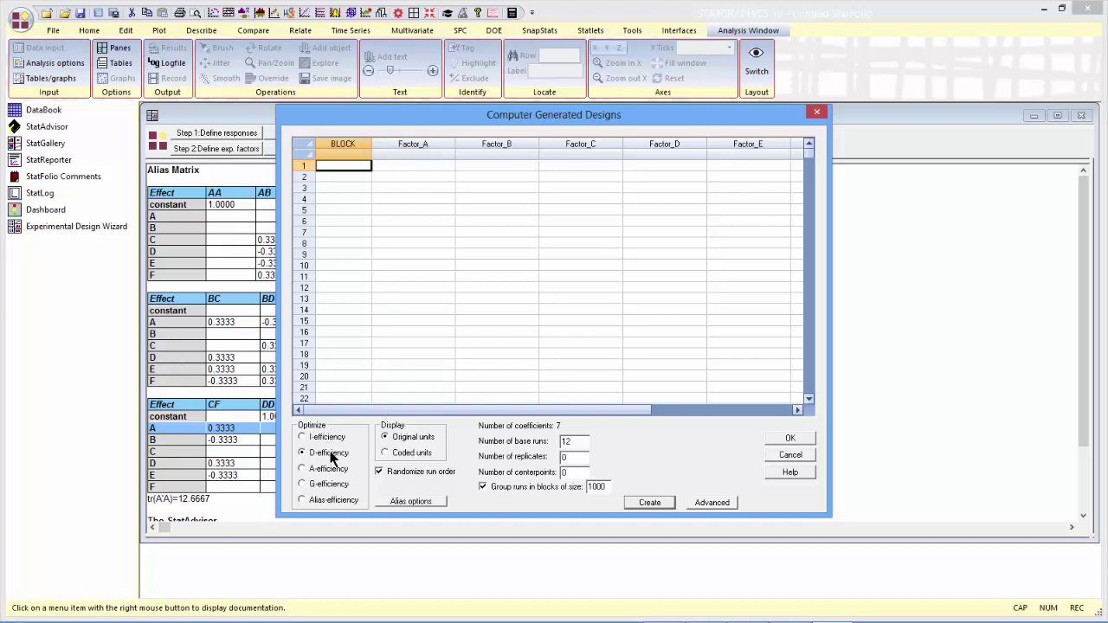
{"action": "left_click", "coordinate": [303, 500]}
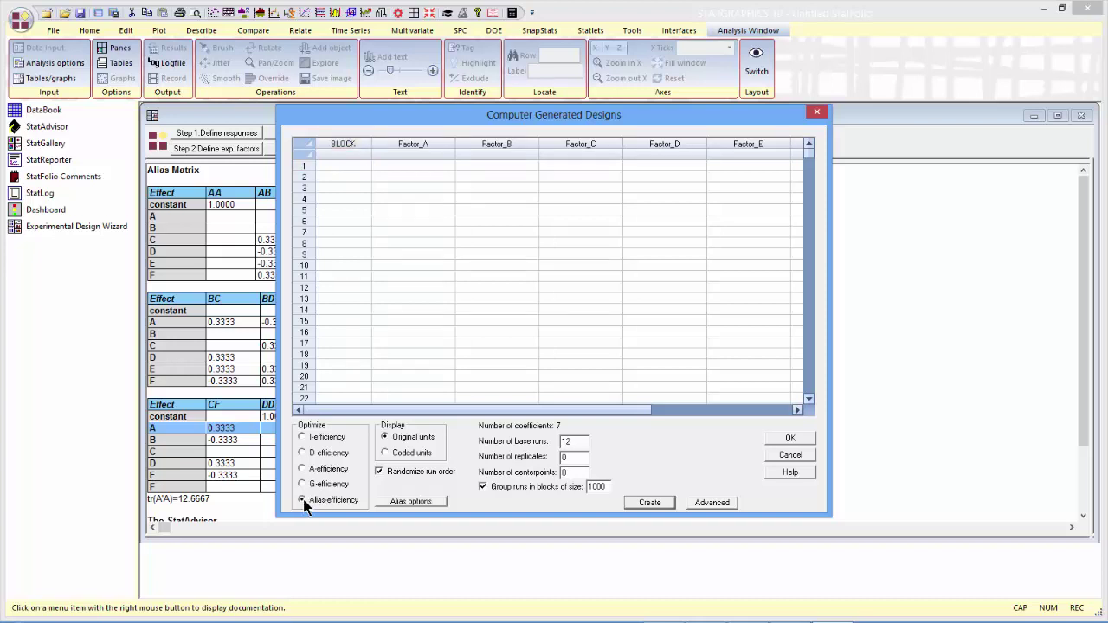
{"action": "left_click", "coordinate": [410, 501]}
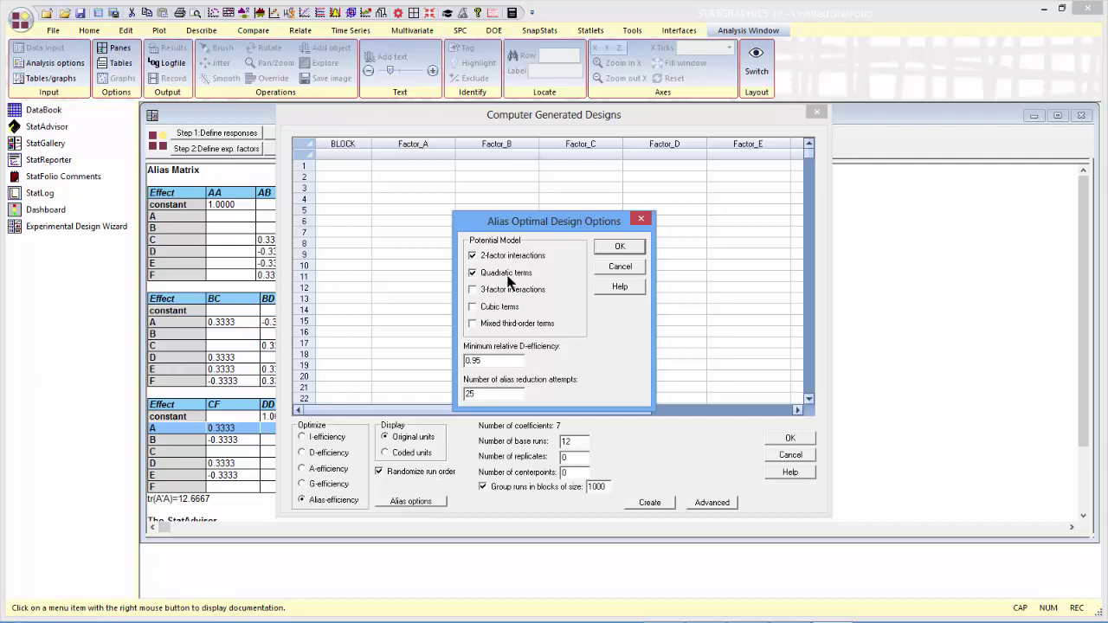
Step: Uncheck quadratic terms, set minimum D-efficiency to 0.9 and alias attempts to 10
{"action": "left_click", "coordinate": [482, 274]}
{"action": "left_click", "coordinate": [507, 360]}
{"action": "key", "text": "BackSpace"}
{"action": "left_click_drag", "start_coordinate": [499, 392], "coordinate": [431, 395]}
{"action": "type", "text": "10"}
{"action": "left_click", "coordinate": [620, 246]}
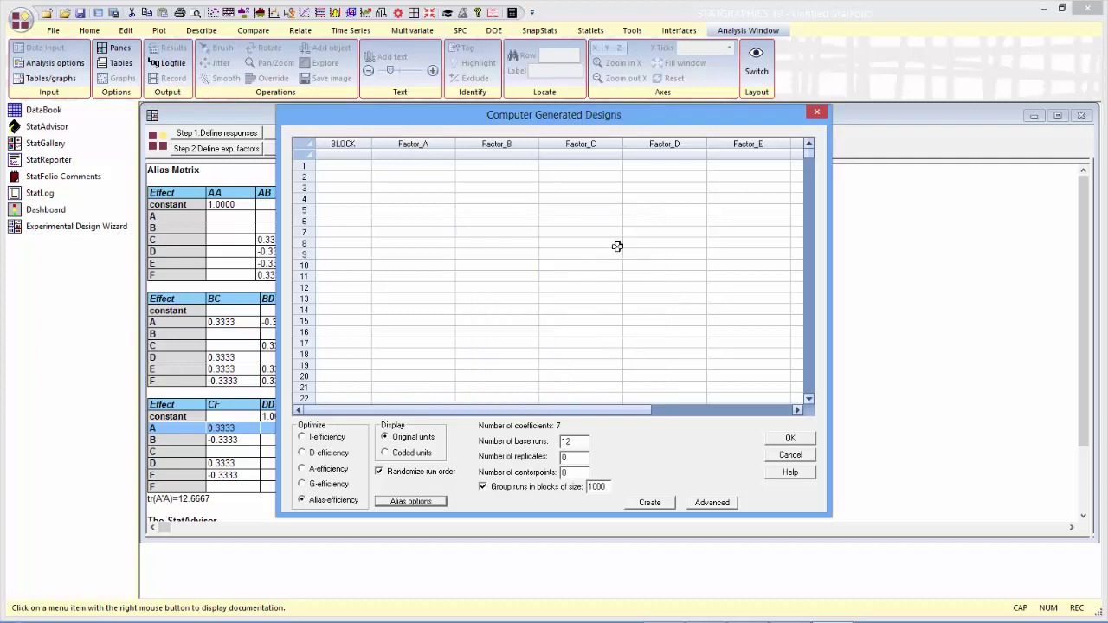
Step: Create the 12-run alias-optimal design, reaching 90.45% D-efficiency and trace(A'A) 0.590278
{"action": "left_click", "coordinate": [650, 500]}
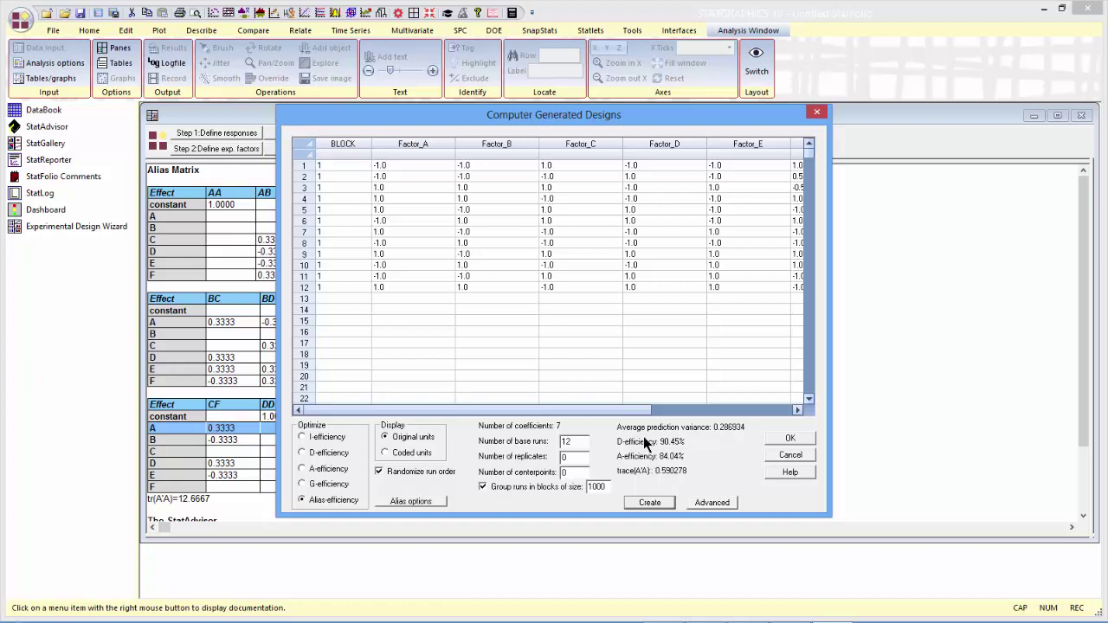
{"action": "left_click_drag", "start_coordinate": [628, 417], "coordinate": [770, 425]}
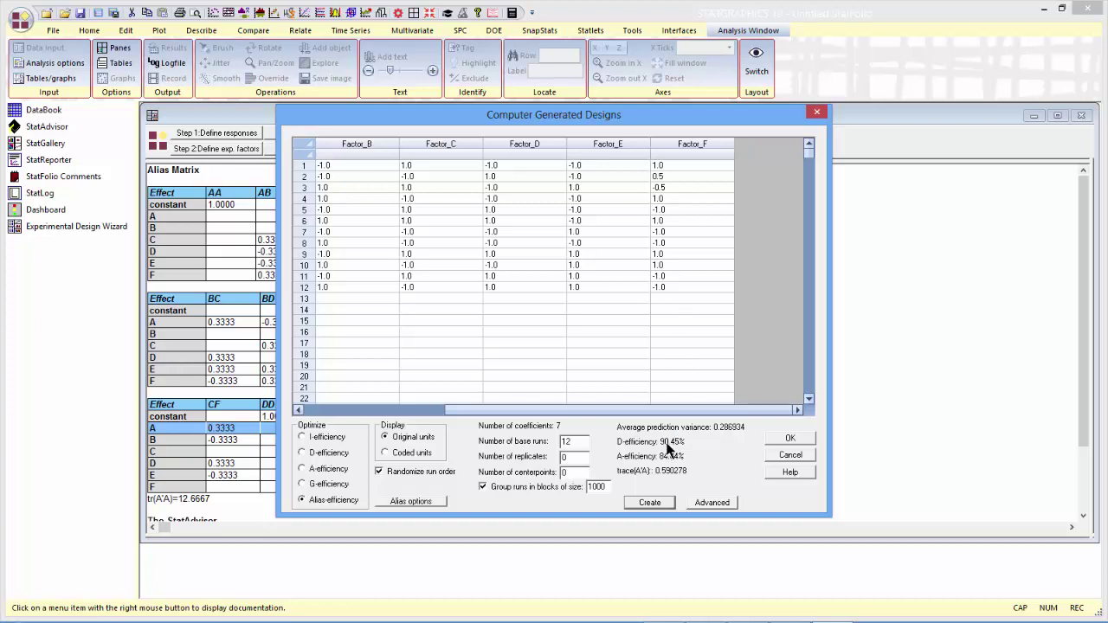
Step: Accept the alias-optimal design, recompute the alias matrix without curvature terms, and restore the three-pane layout
{"action": "left_click", "coordinate": [789, 438]}
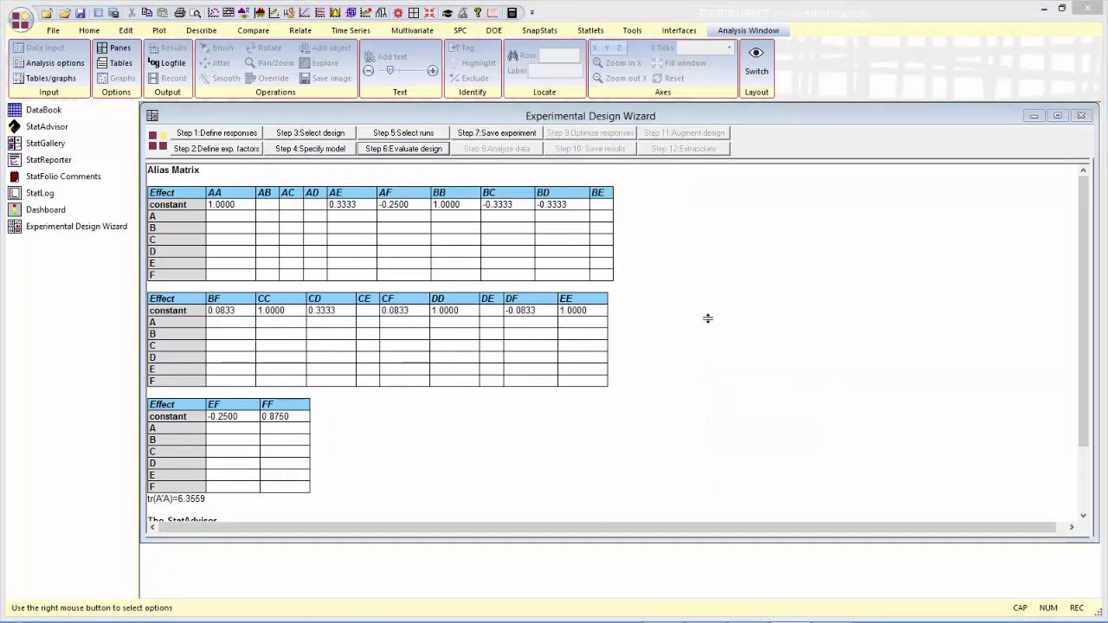
{"action": "right_click", "coordinate": [655, 274]}
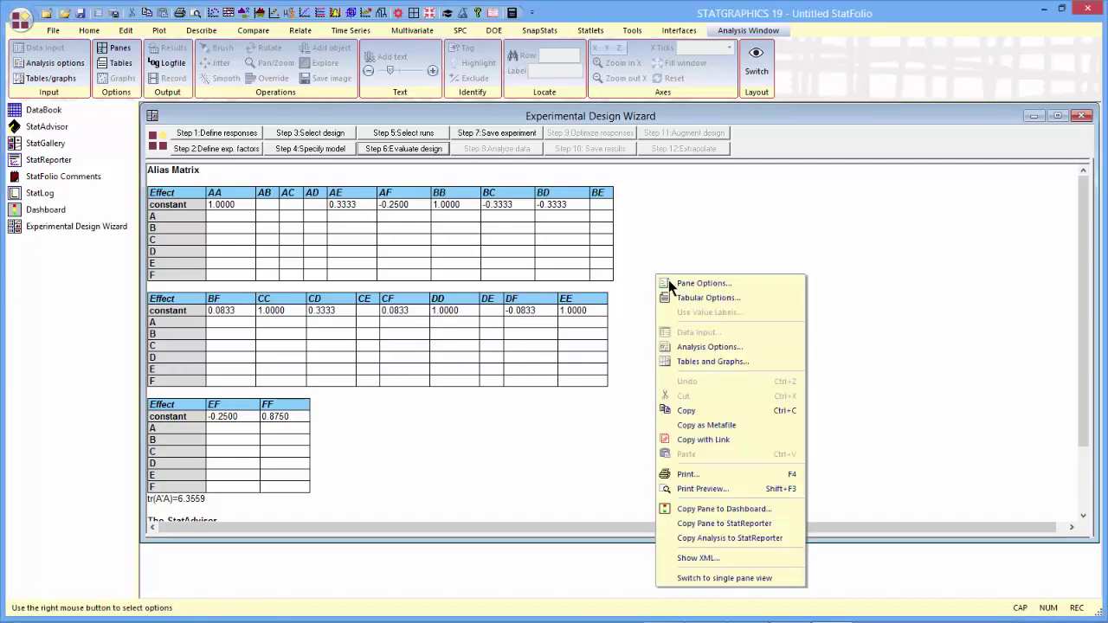
{"action": "left_click", "coordinate": [674, 287]}
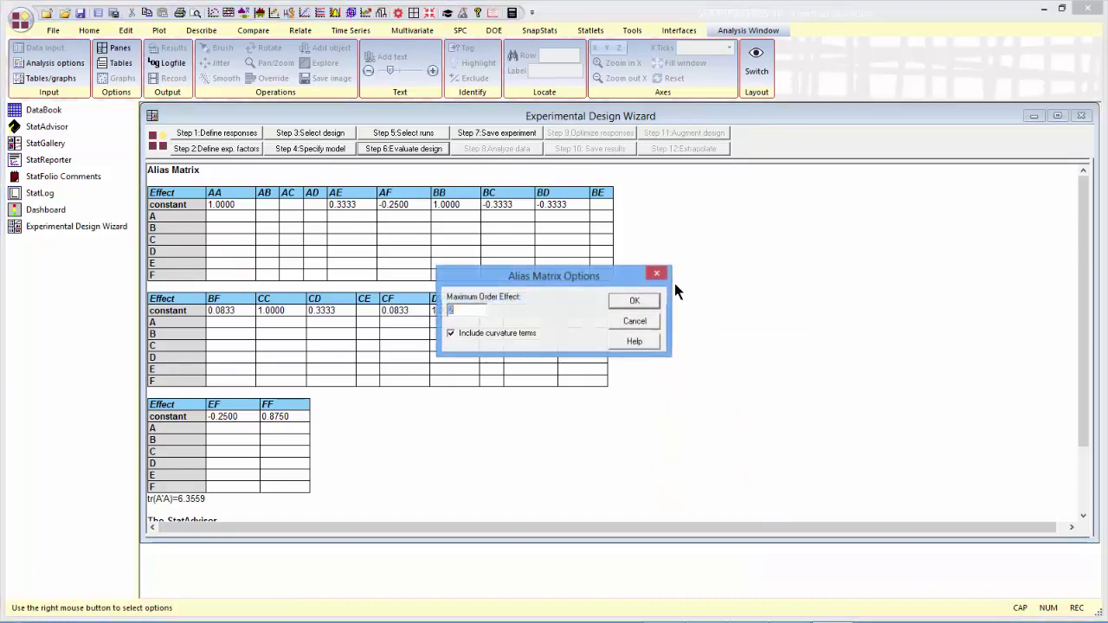
{"action": "left_click", "coordinate": [512, 331]}
{"action": "left_click", "coordinate": [623, 303]}
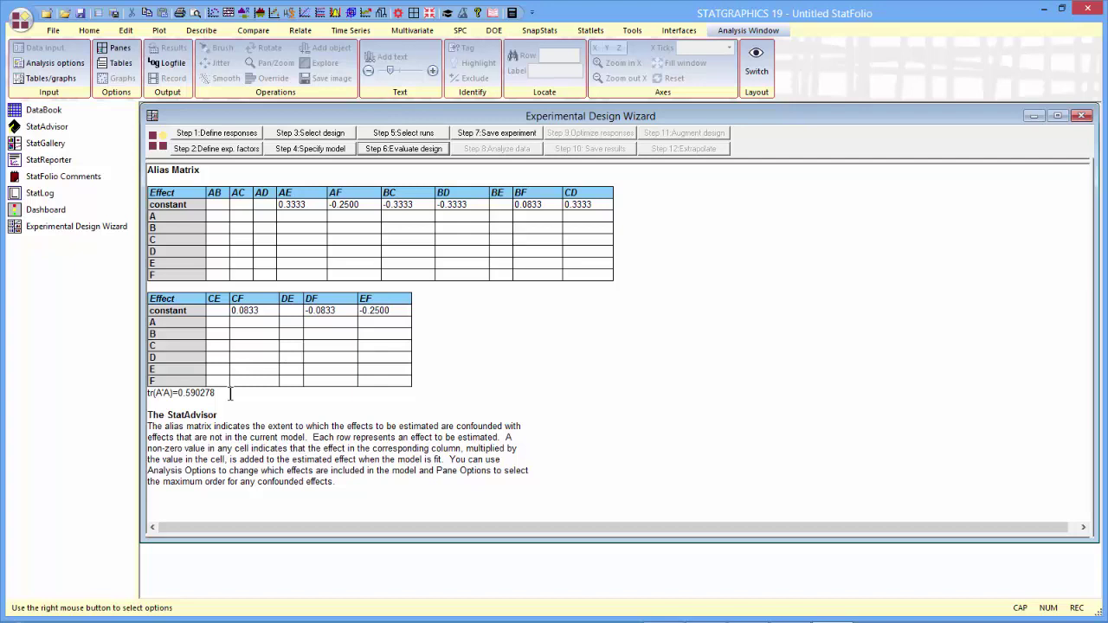
{"action": "double_click", "coordinate": [535, 337]}
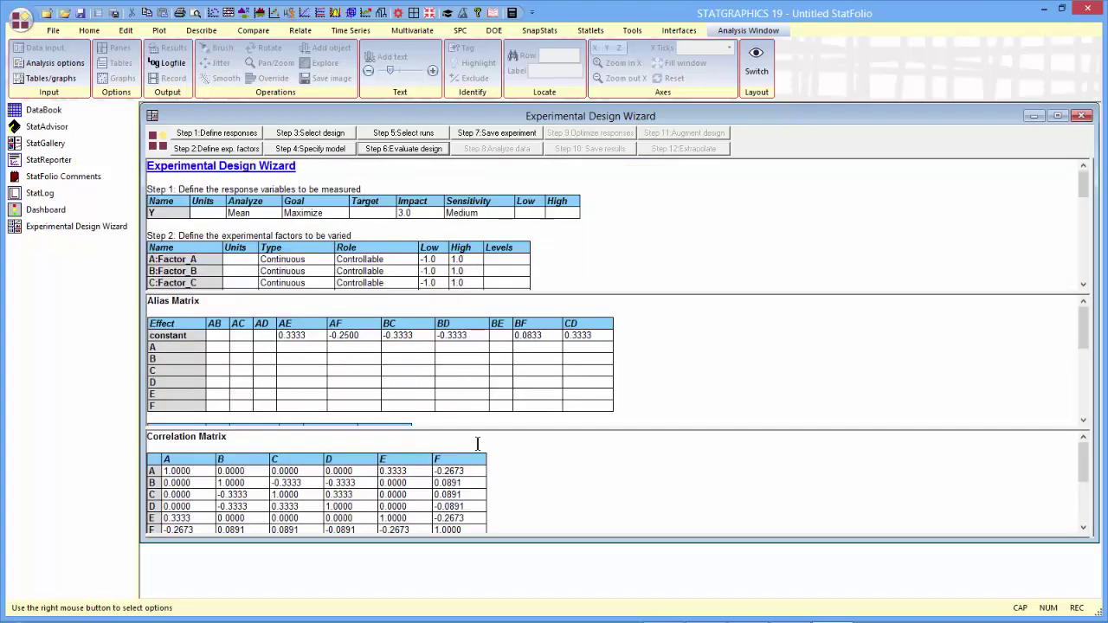
Step: Maximize the Correlation Matrix to review its nine correlated factor pairs, all below 0.5
{"action": "double_click", "coordinate": [513, 448]}
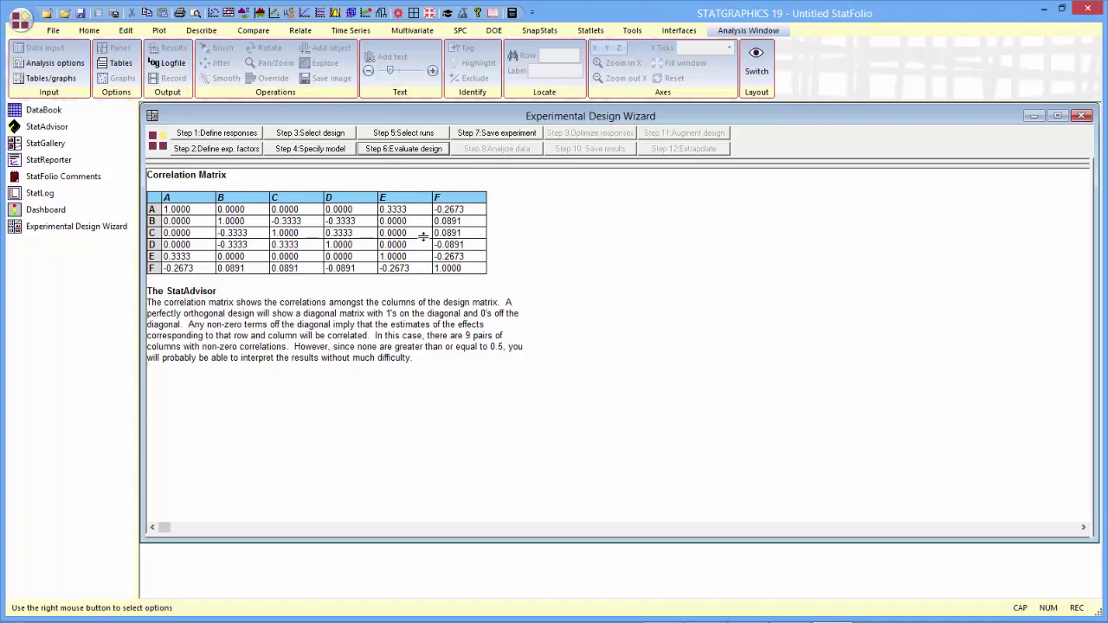
Step: Add the Model Coefficients table to the Step 6 evaluation and inspect its VIFs and power
{"action": "left_click", "coordinate": [385, 149]}
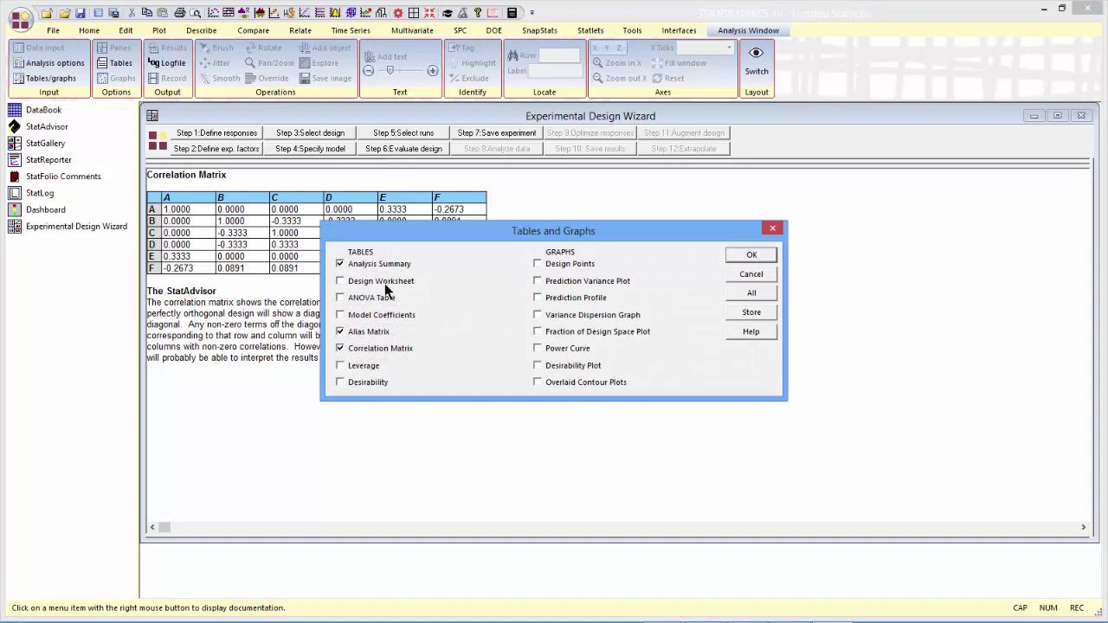
{"action": "left_click", "coordinate": [404, 316]}
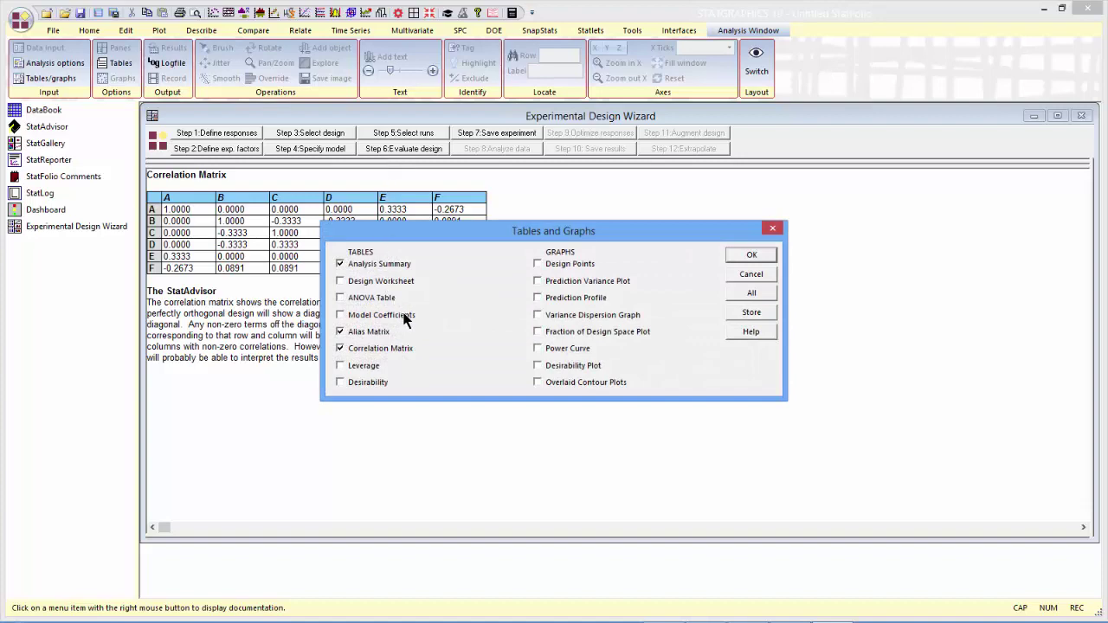
{"action": "left_click", "coordinate": [748, 254]}
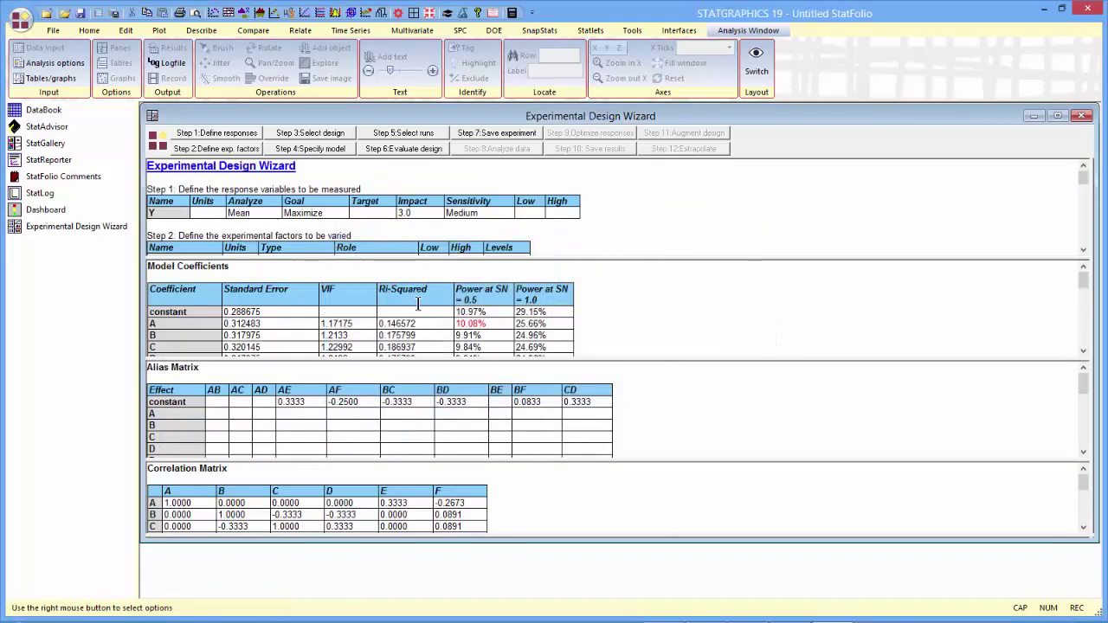
{"action": "double_click", "coordinate": [413, 308]}
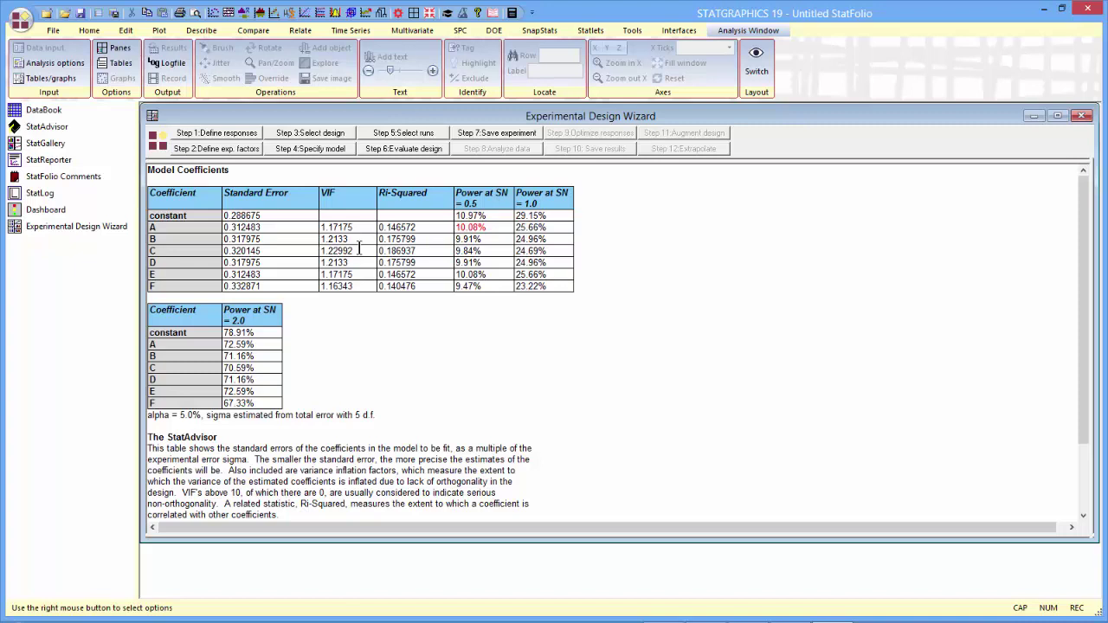
{"action": "double_click", "coordinate": [544, 333]}
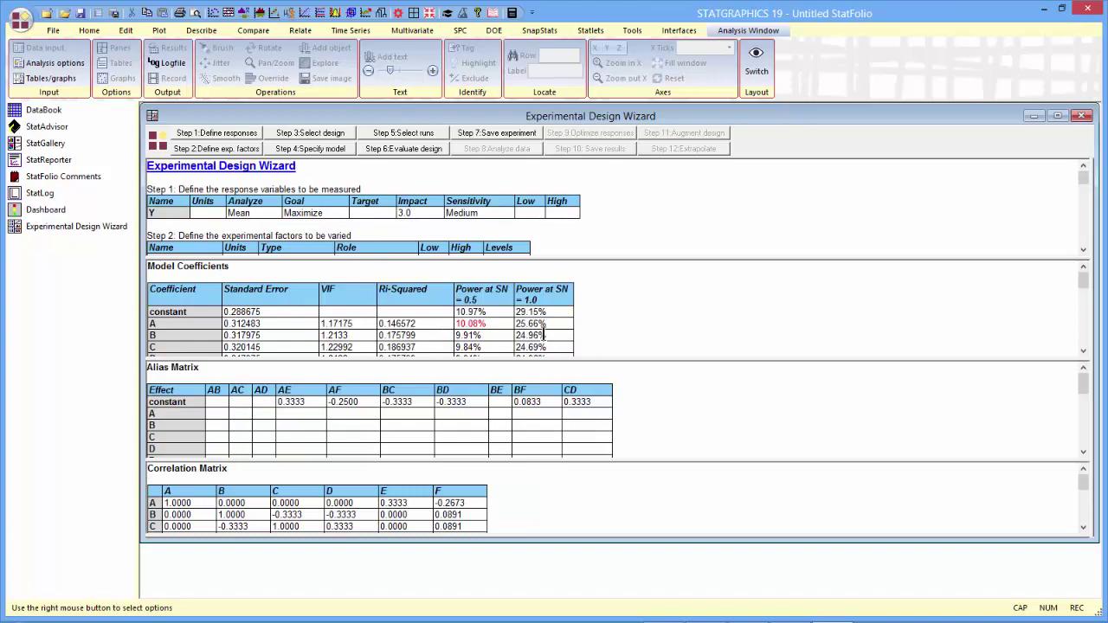